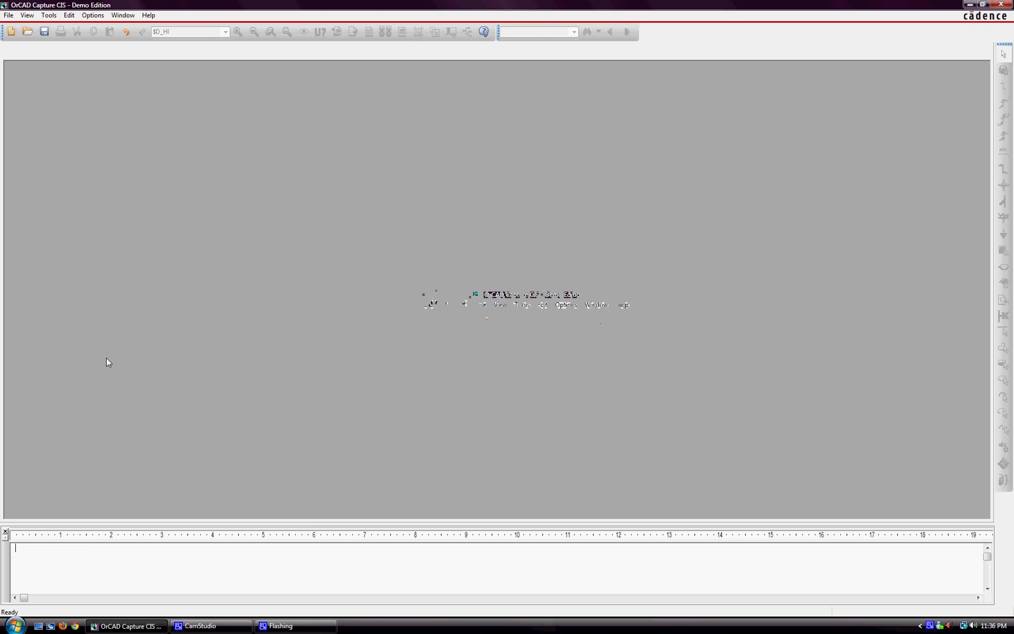
Create a new schematic project named 'Project' and maximize its PAGE1 page window
left_click(11, 33)
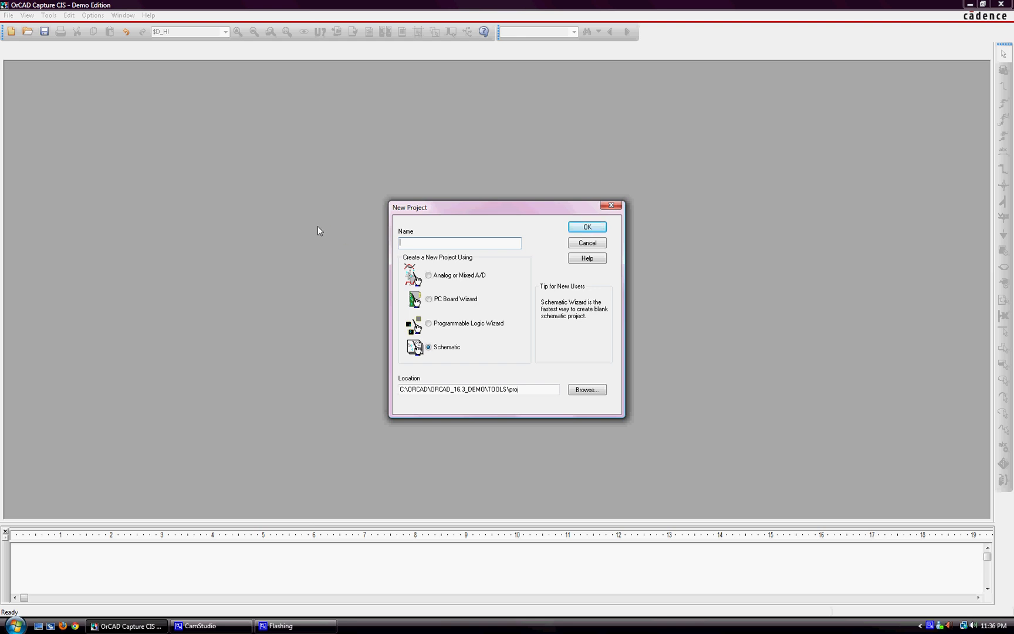
type("Project")
left_click(586, 227)
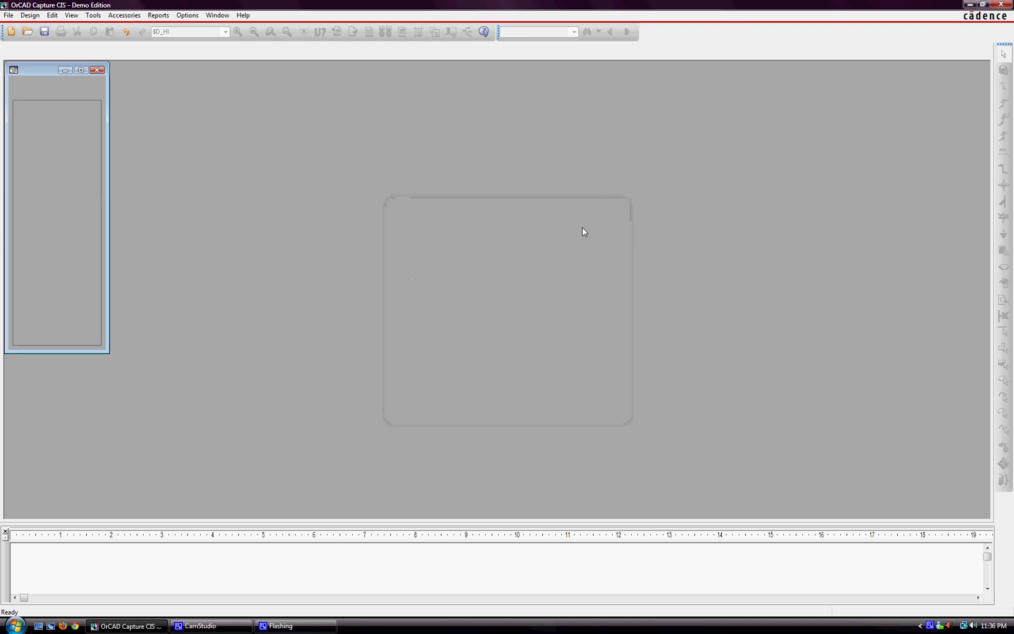
double_click(447, 145)
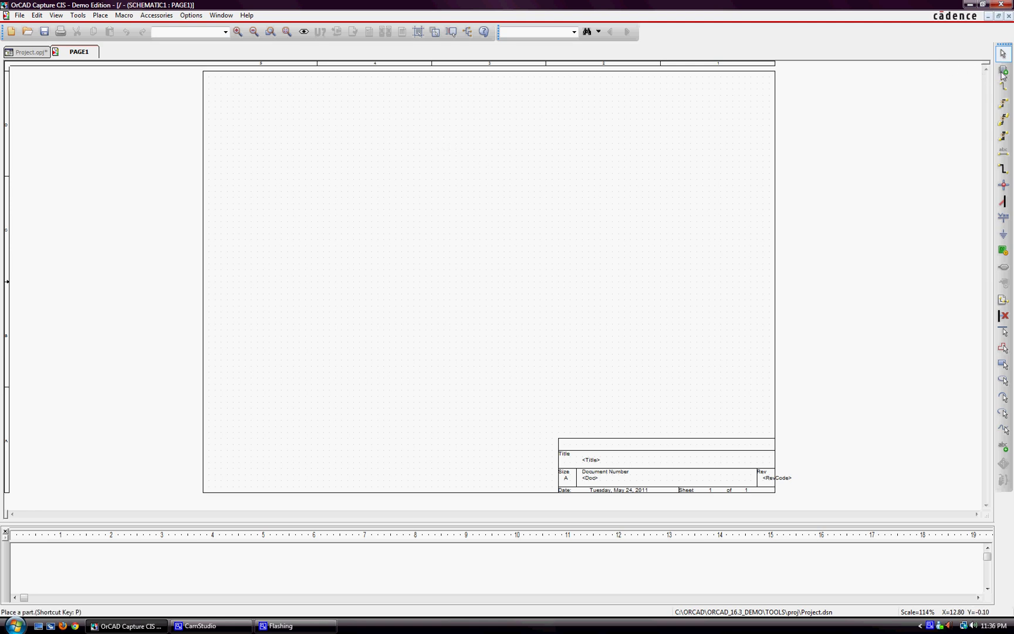
Remove the preselected DISCRETE and GATE libraries, leaving Design Cache, and enter part 7408
left_click(1003, 72)
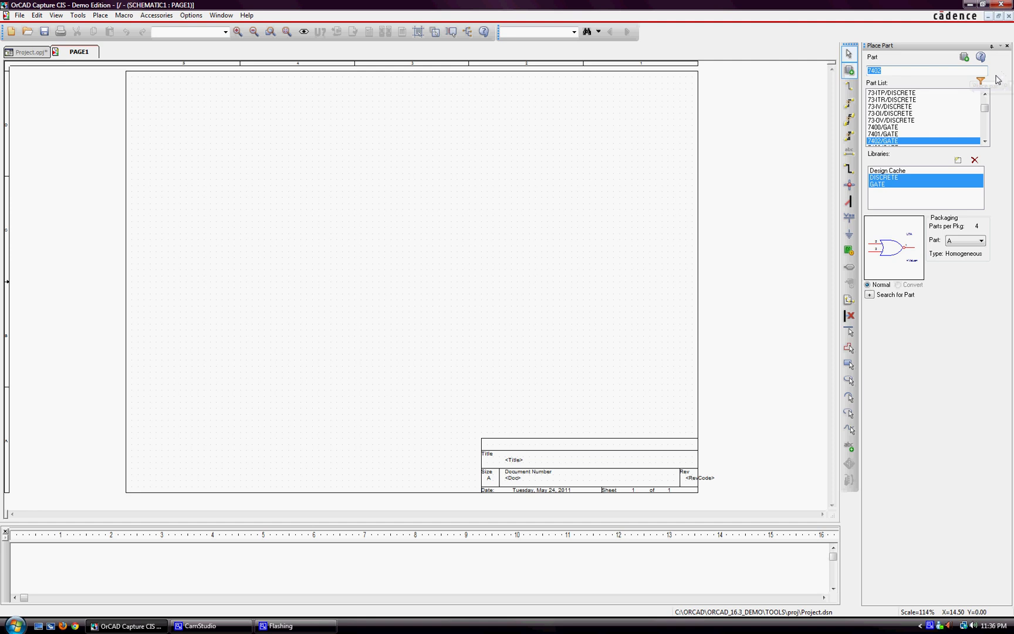
left_click(973, 160)
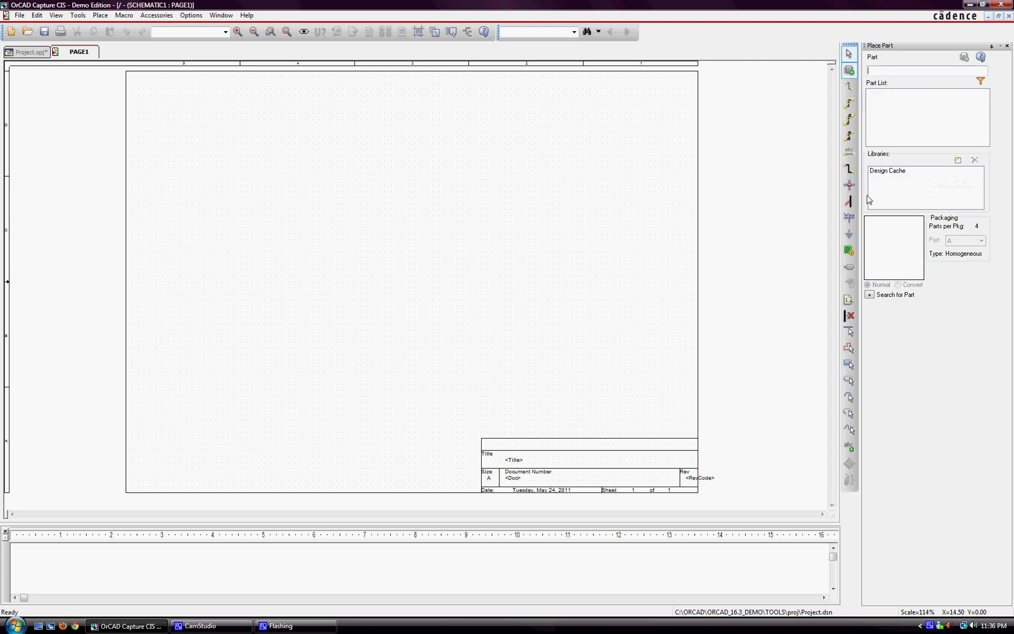
type("7408")
Add the Discrete.olb and Gate.olb libraries and place the 7408 gate U1A at top-left
left_click(958, 162)
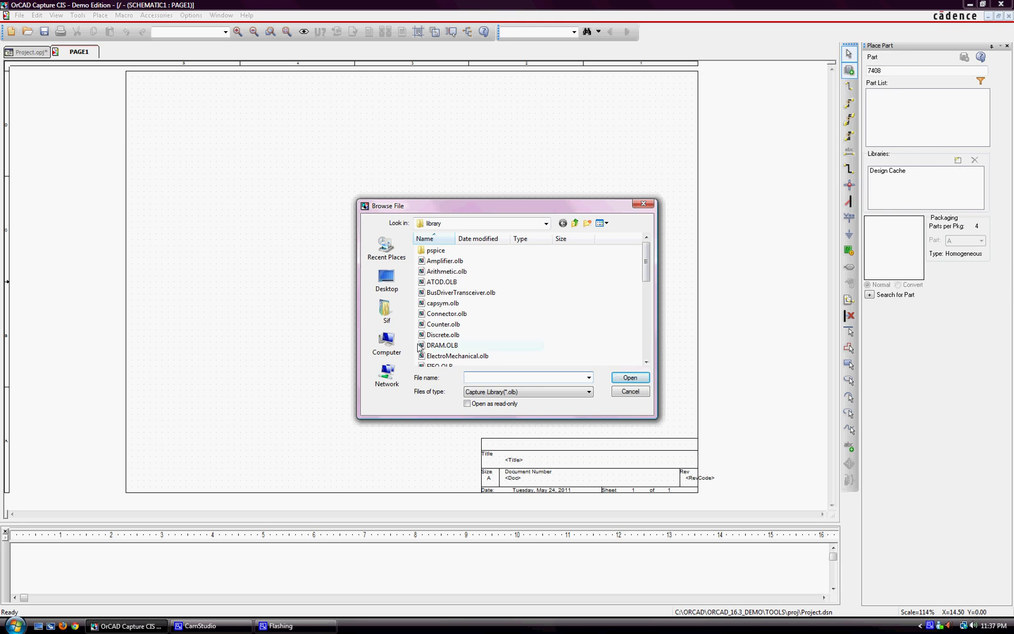
left_click(460, 335)
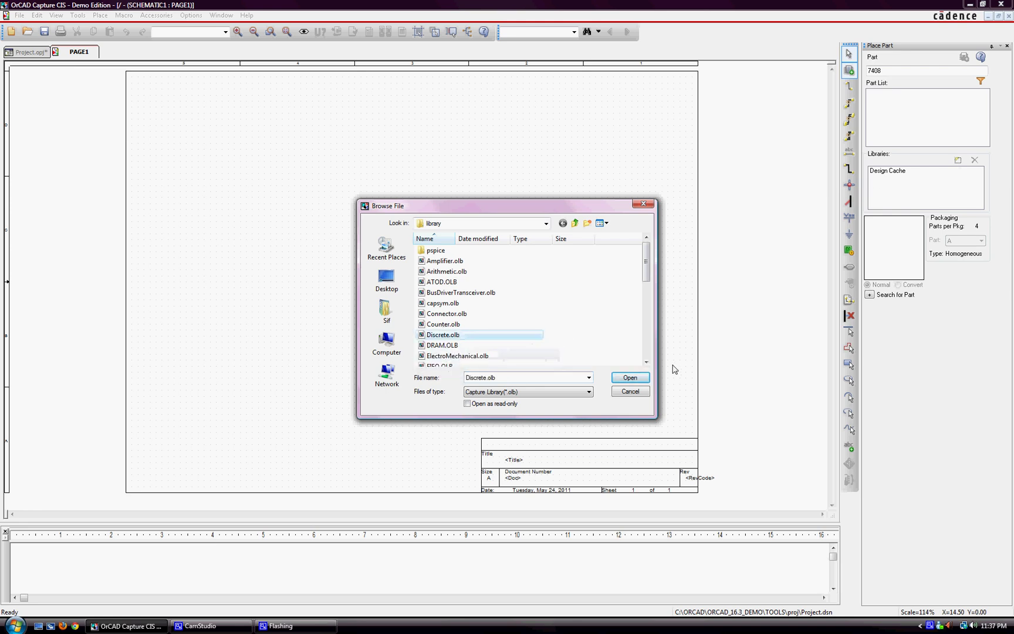
scroll(645, 361, "down", 2)
left_click(452, 348, "ctrl")
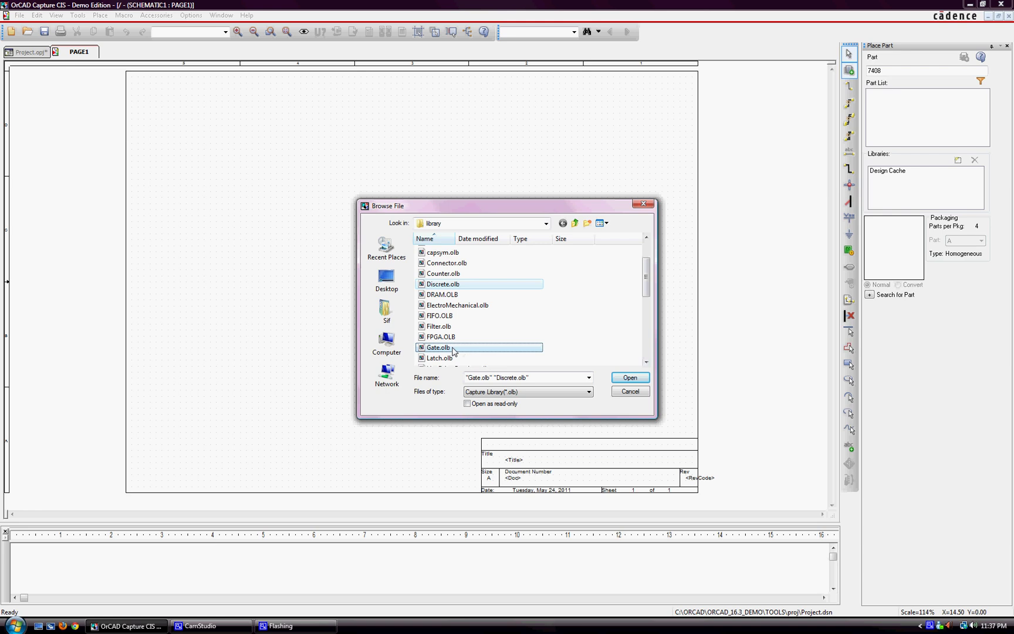
left_click(637, 379)
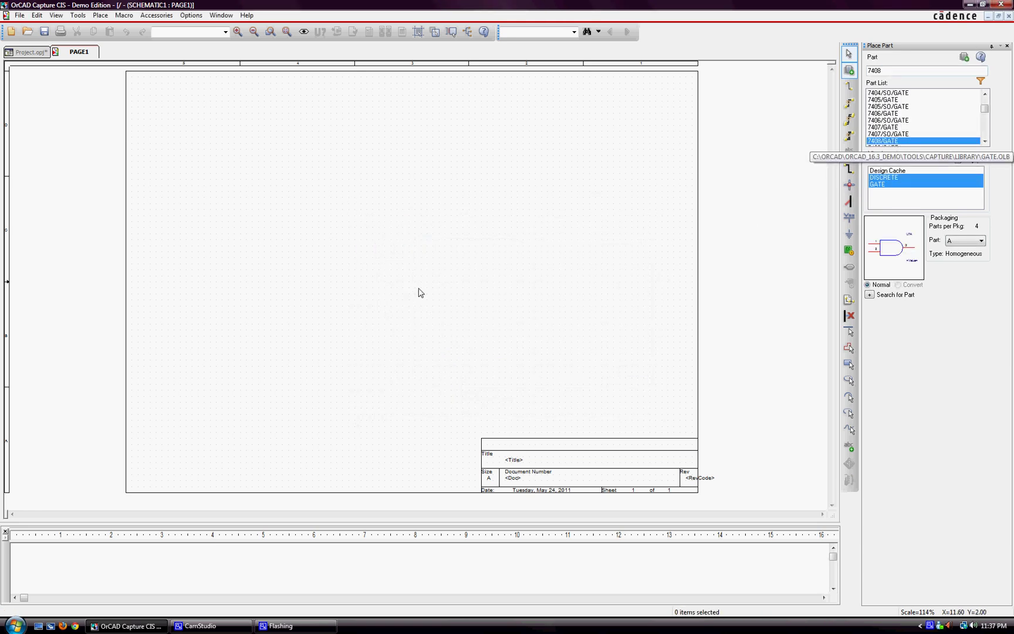
left_click(202, 93)
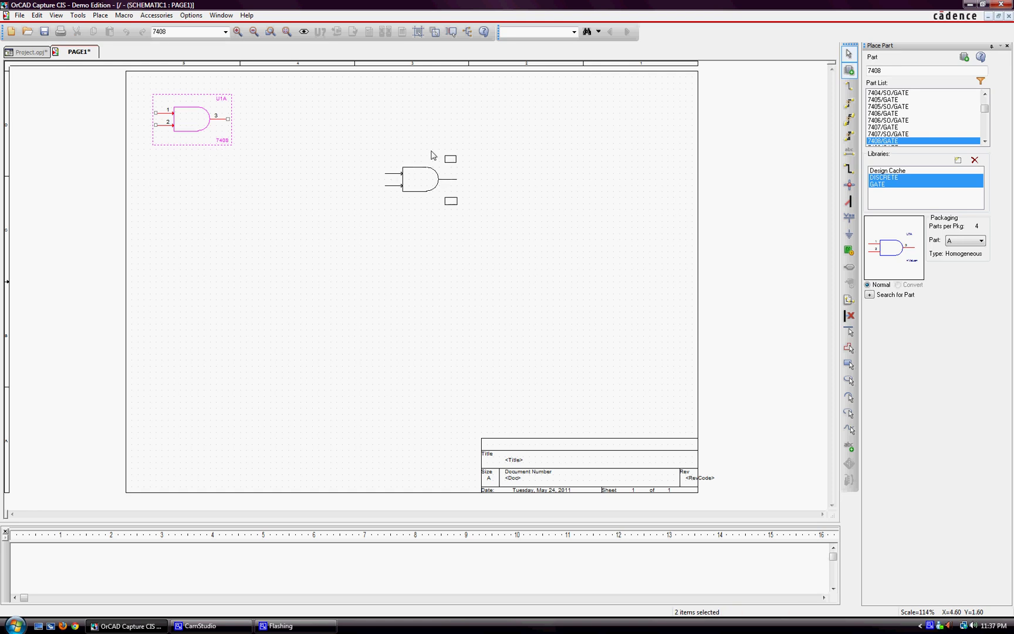
left_click(850, 54)
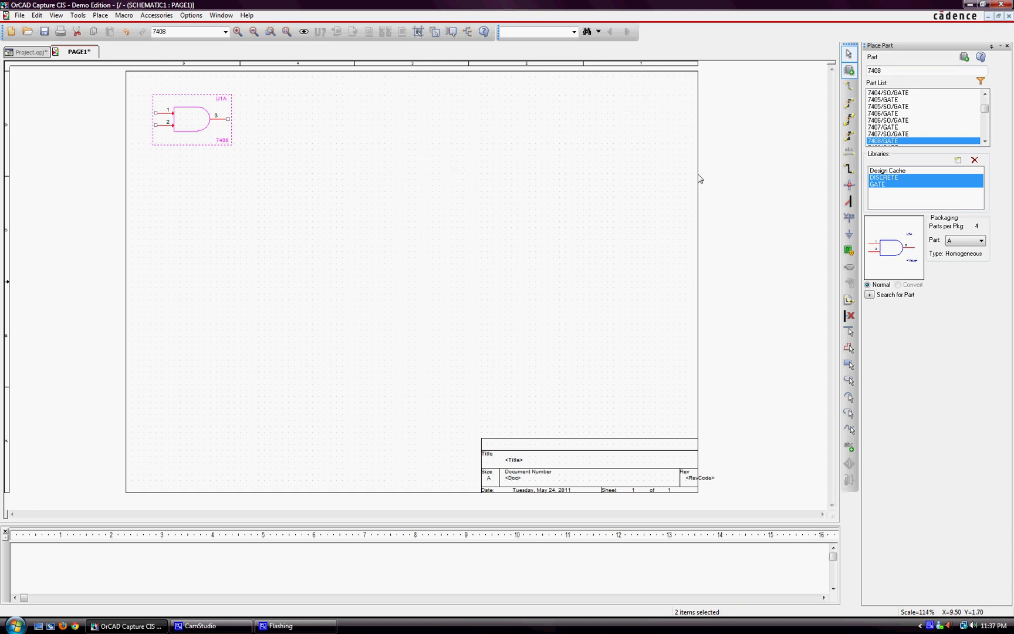
Place a CAPSYM VCC_ARROW power symbol to the right of the U1A AND gate
left_click(850, 218)
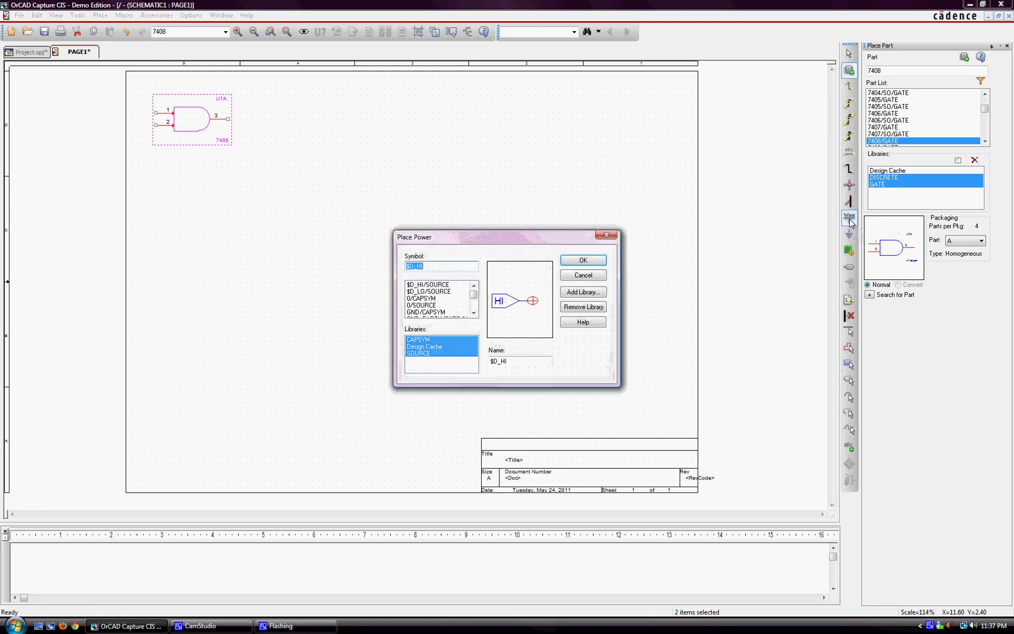
left_click(473, 314)
left_click(474, 314)
left_click(474, 314)
left_click(473, 314)
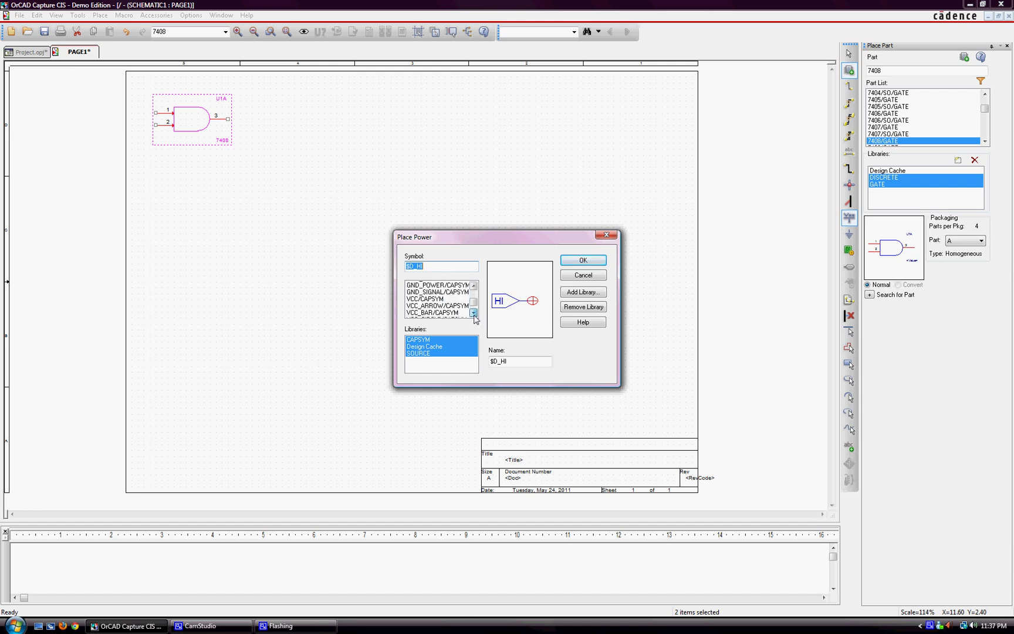
left_click(474, 314)
left_click(438, 298)
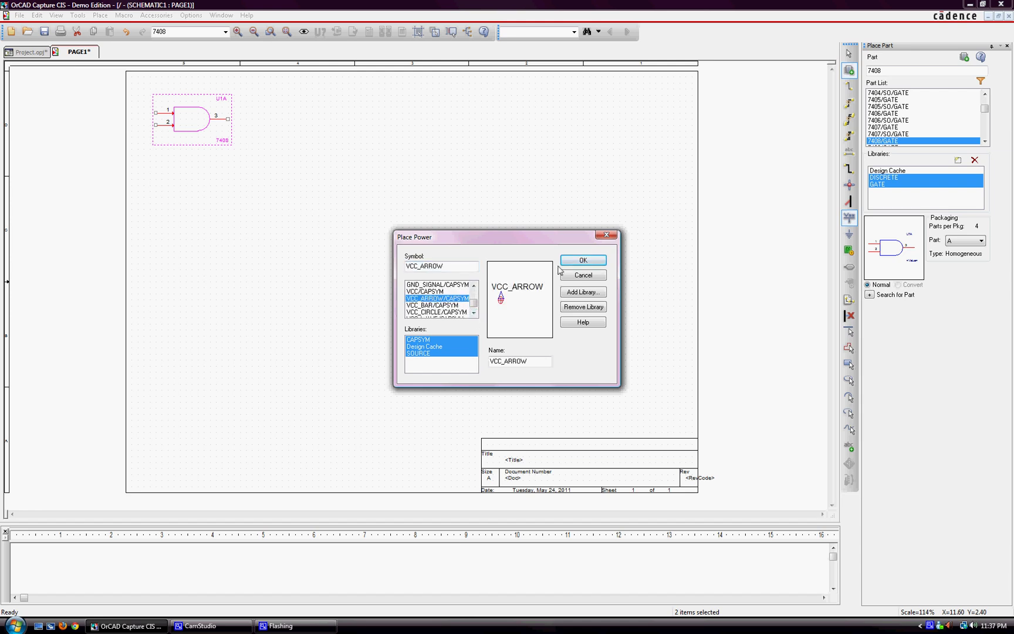
left_click(583, 260)
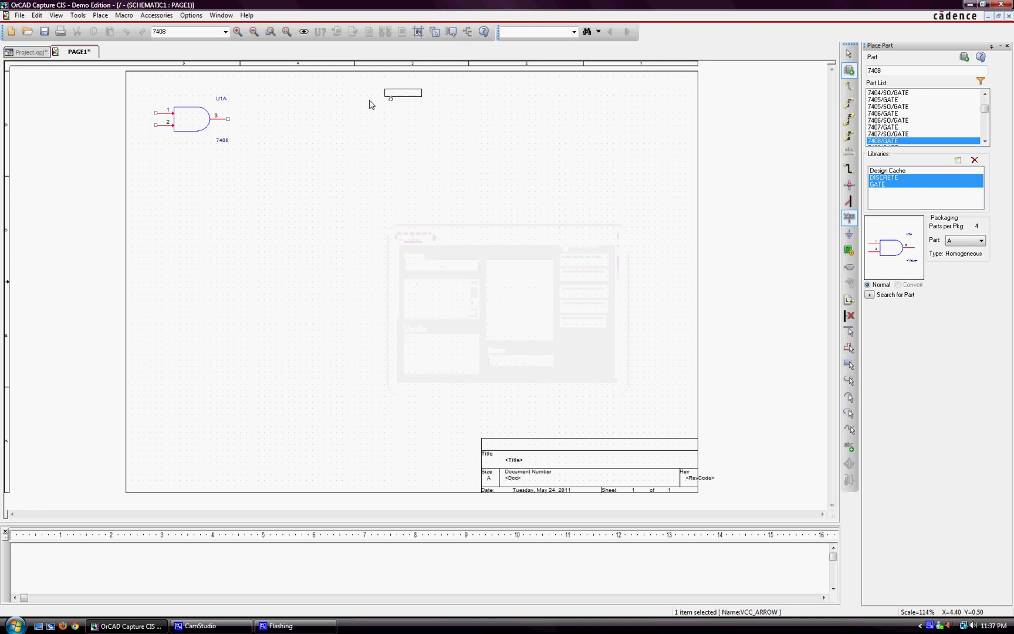
left_click(278, 116)
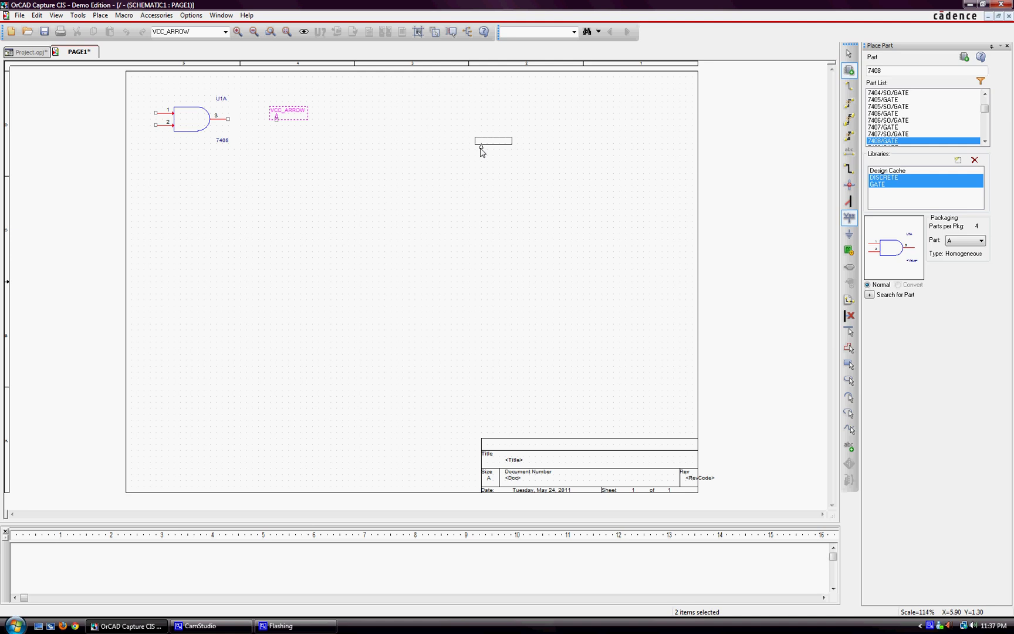
Place a CAPSYM GND_POWER ground symbol just right of VCC_ARROW and deselect it
left_click(849, 218)
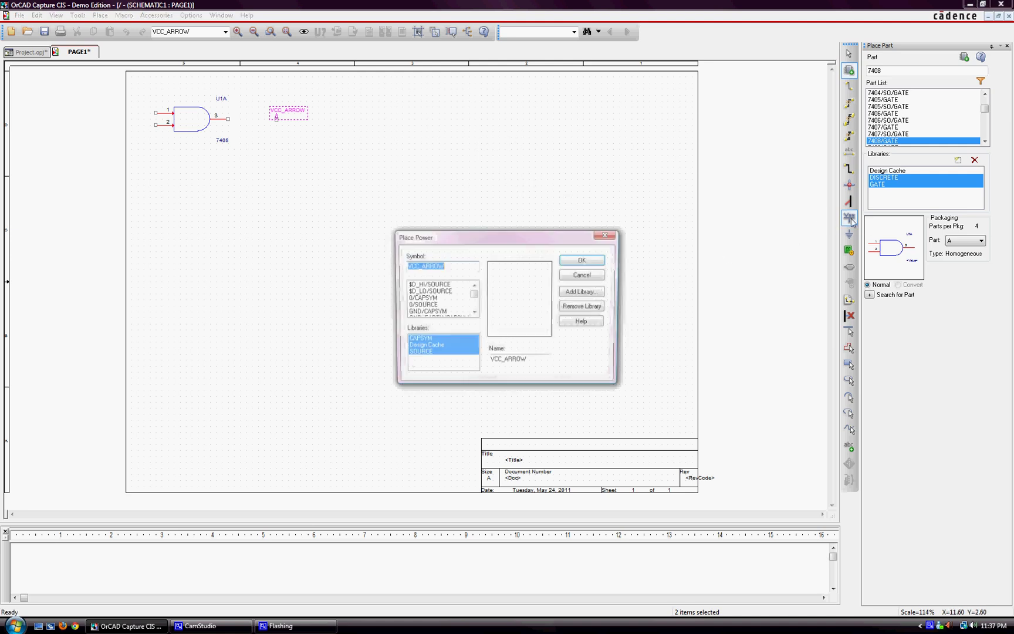
left_click(473, 313)
left_click(474, 313)
left_click(473, 313)
left_click(474, 313)
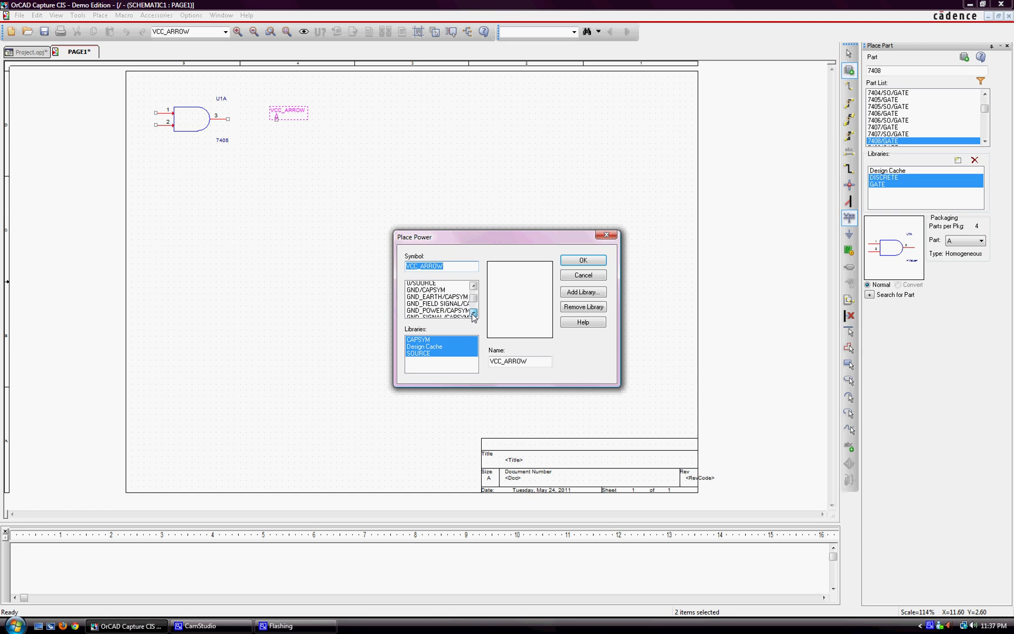
left_click(473, 313)
left_click(420, 305)
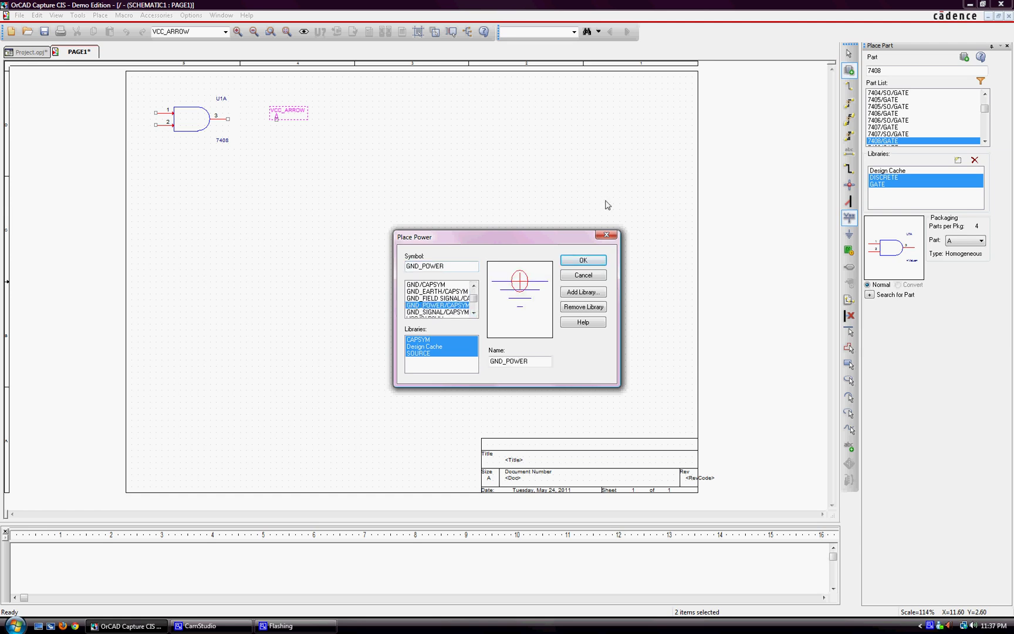
left_click(583, 260)
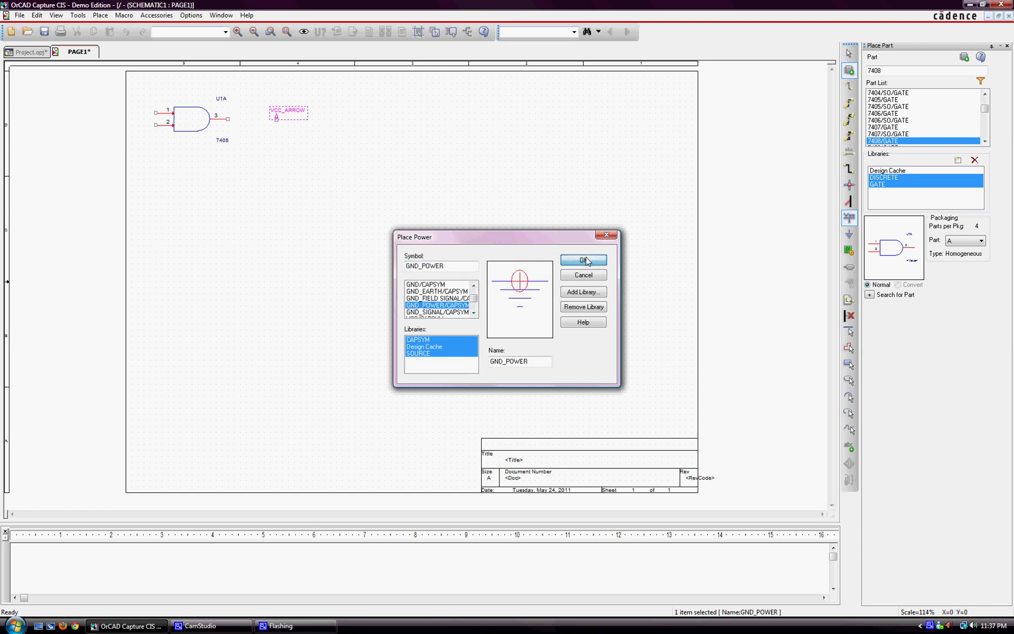
left_click(326, 117)
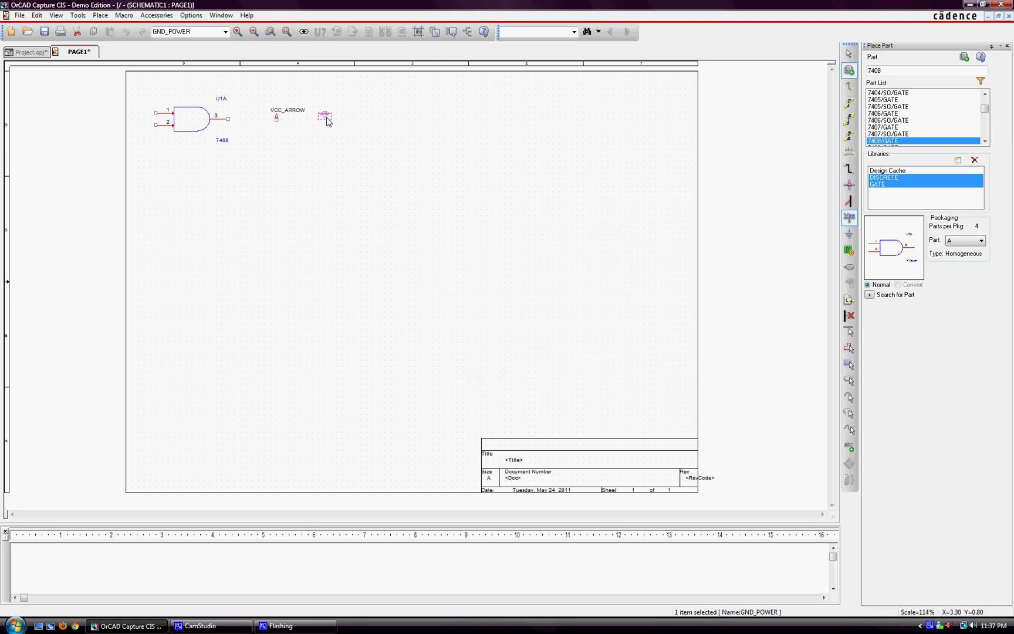
left_click(849, 53)
left_click(301, 159)
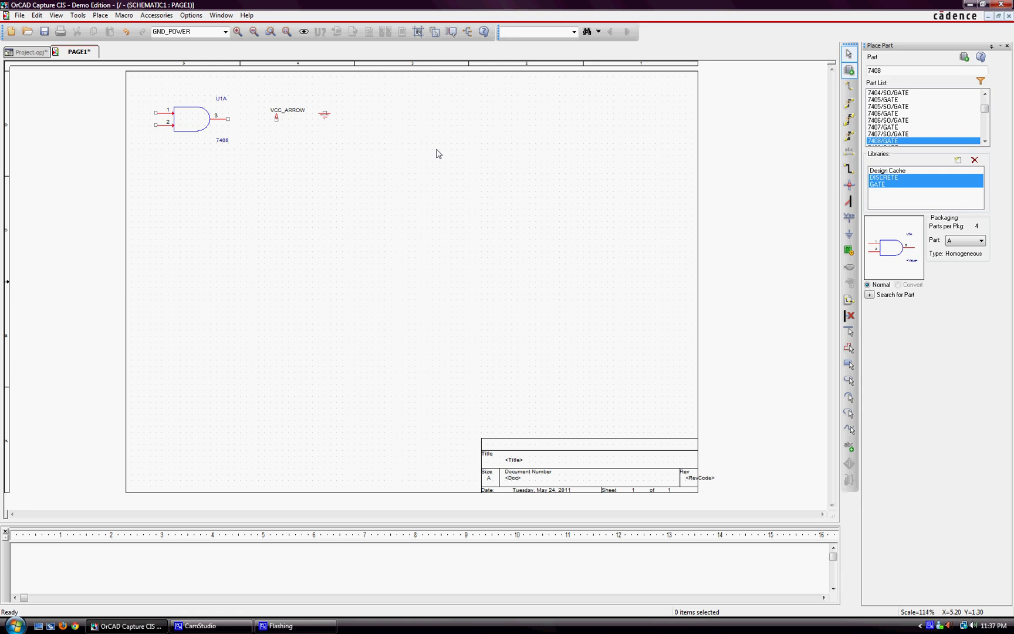
Place a $D_HI symbol from the SOURCE library to the right of the ground symbol
left_click(849, 218)
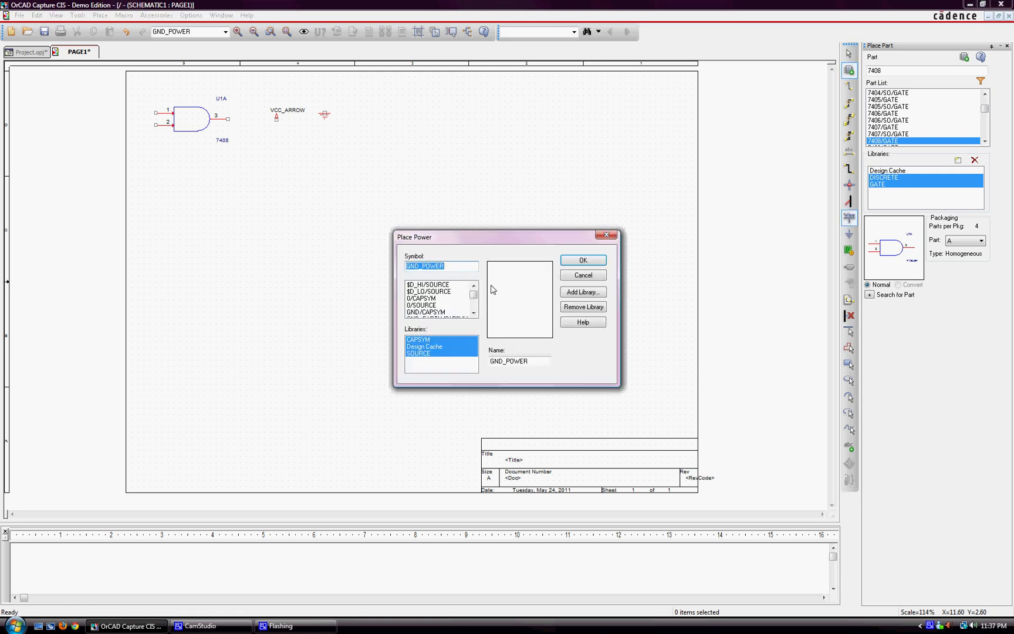
left_click(425, 284)
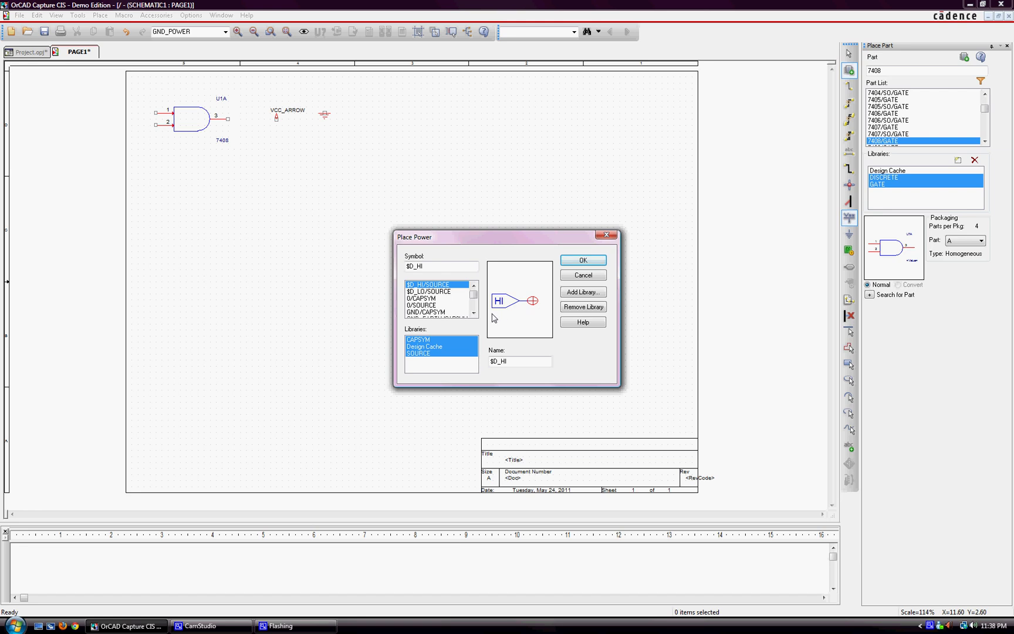
left_click(569, 264)
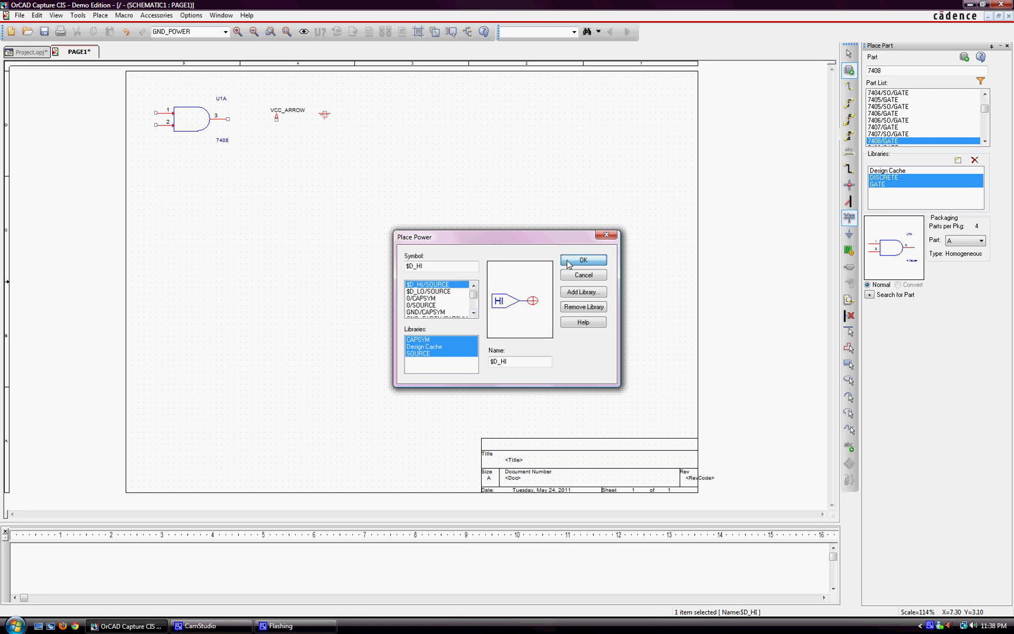
left_click(366, 120)
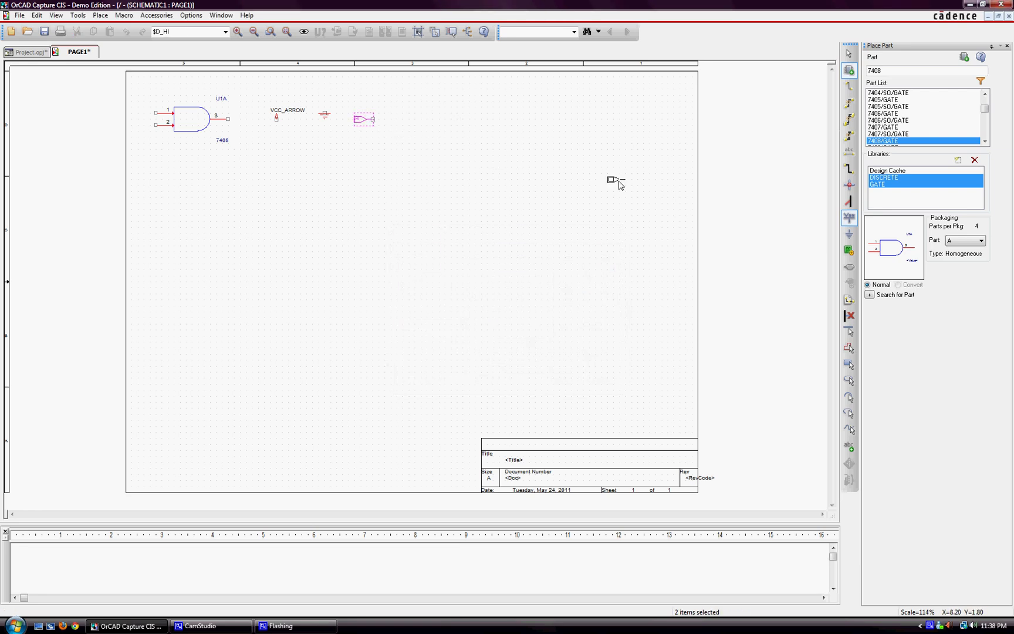
left_click(850, 55)
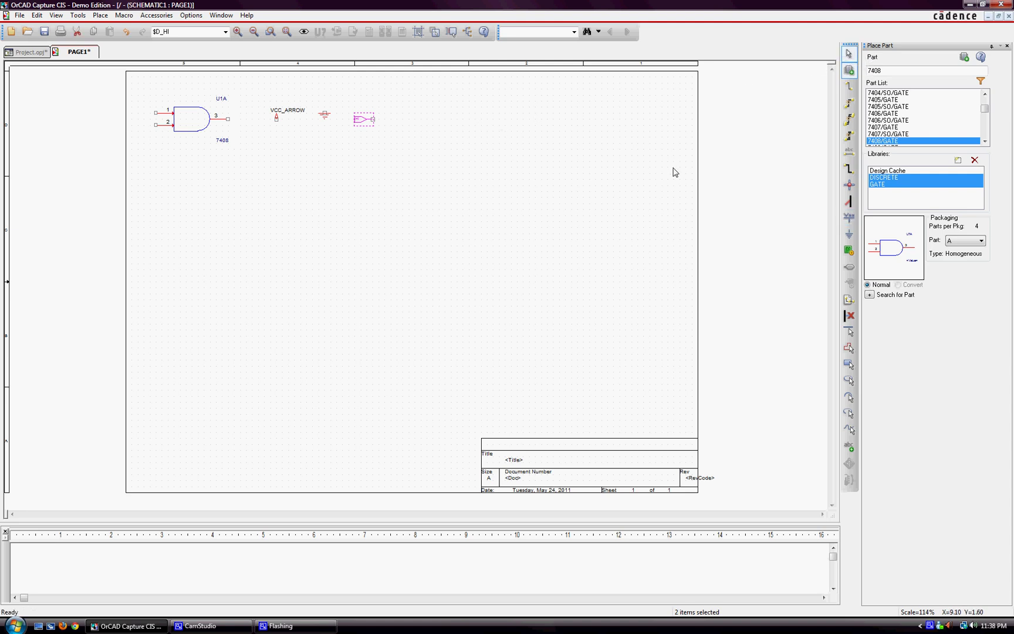